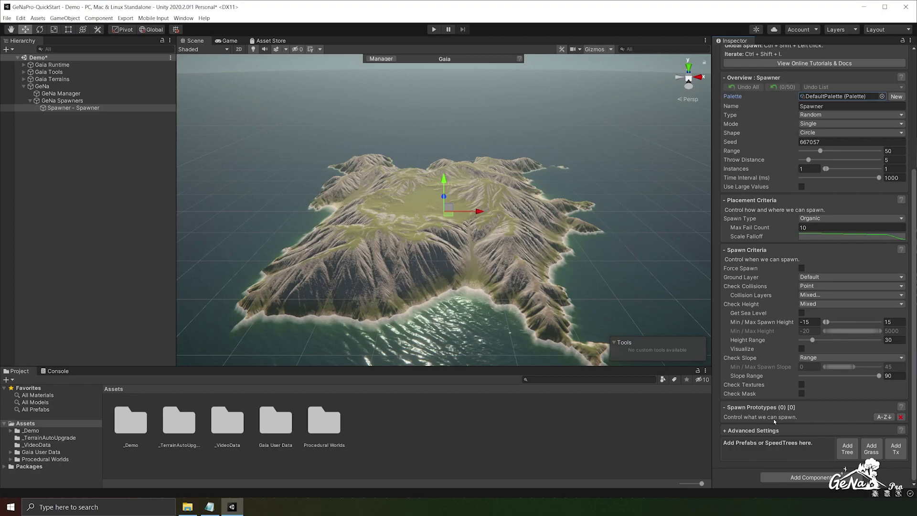
Browse the project's Procedural Worlds folder down to the contents of the GeNa folder.
click(10, 459)
click(18, 475)
scroll(29, 458, down, 3)
click(54, 439)
Delete the GeNa object from the scene and add a fresh GeNa spawner in its place.
click(42, 87)
key(Delete)
right_click(25, 89)
mouse_move(72, 249)
click(168, 249)
Create a new palette named New Palette Demo for the spawner.
click(901, 262)
click(833, 263)
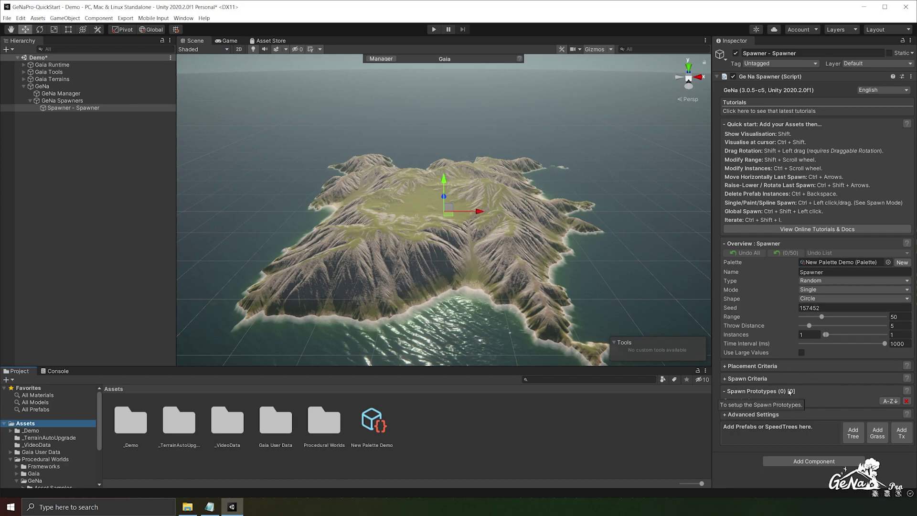
Try to add a terrain tree to the spawner.
click(854, 439)
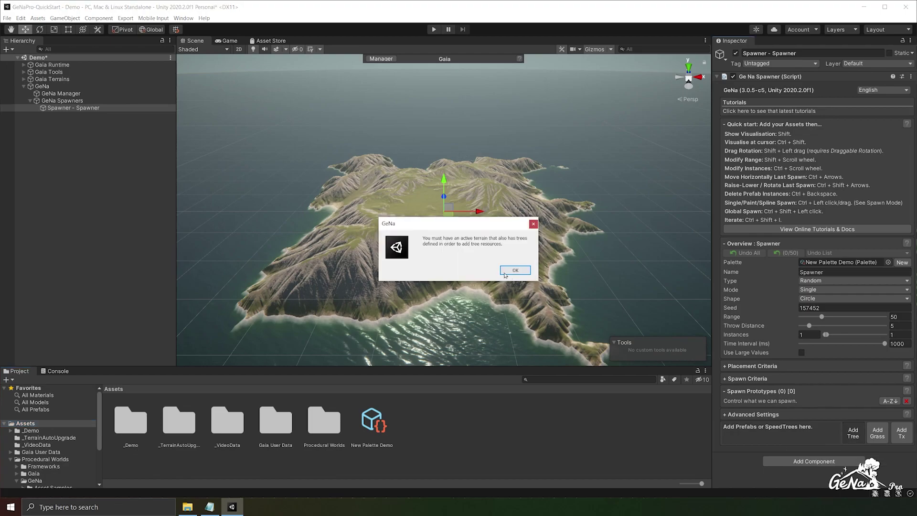
click(515, 270)
Add PW_Tree_Birch_01 to the terrain's tree list, finding it by searching for "Tree".
click(445, 227)
click(815, 131)
click(868, 202)
click(870, 203)
click(766, 156)
drag(891, 152, 347, 198)
text(Tree)
scroll(306, 286, down, 3)
click(267, 231)
double_click(275, 232)
click(748, 379)
Add PW_Tree_Birch_01 to the spawner as a spawn prototype and expand its details.
click(84, 116)
click(855, 435)
click(741, 422)
scroll(823, 391, down, 3)
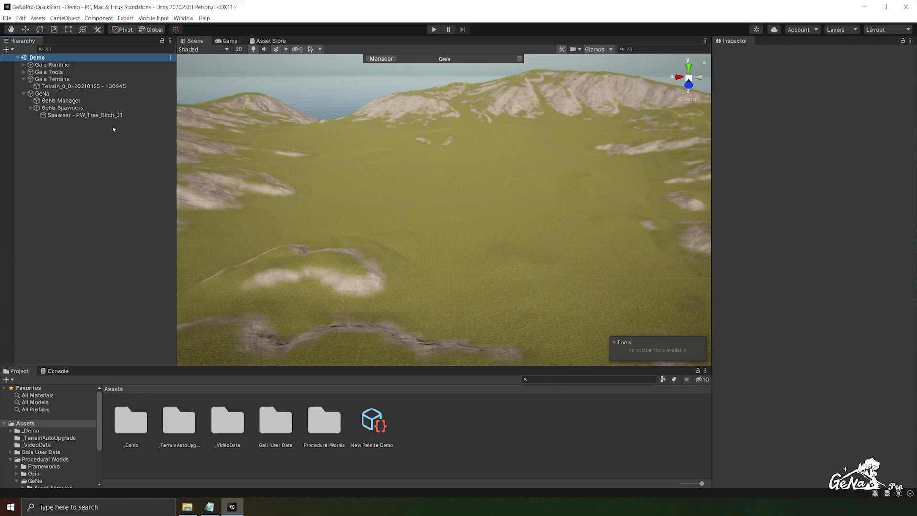
click(107, 115)
Spawn single birch trees at several points around the grassy plain and undo all of them.
key(shift)
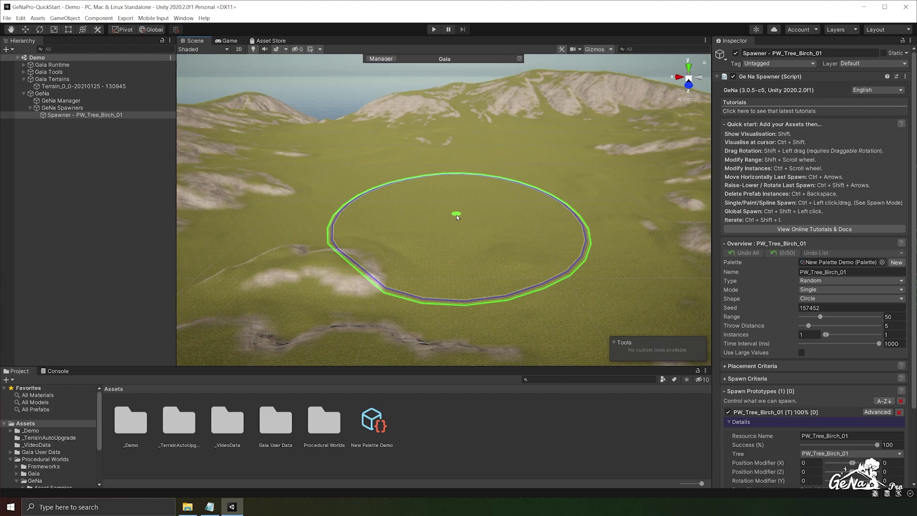
ctrl+click(457, 216)
ctrl+click(511, 184)
ctrl+click(546, 179)
ctrl+click(571, 234)
ctrl+click(411, 284)
ctrl+click(303, 193)
ctrl+click(370, 159)
ctrl+click(415, 161)
mouse_move(434, 225)
ctrl+mouse_down()
mouse_move(328, 199)
mouse_move(307, 262)
mouse_move(474, 264)
ctrl+mouse_up()
click(757, 254)
click(480, 271)
Set the spawner's range to 82 and its throw distance to 62.6.
drag(826, 322, 841, 321)
drag(836, 317, 820, 316)
shift+scroll(444, 211, up, 6)
shift+scroll(444, 211, up, 12)
shift+scroll(444, 211, down, 2)
mouse_move(760, 328)
key(shift)
drag(807, 326, 810, 327)
key(shift)
Spawn birch trees repeatedly from one point in the middle of the plain and undo all spawns.
key(ctrl+shift)
ctrl+click(444, 209)
ctrl+click(444, 209)
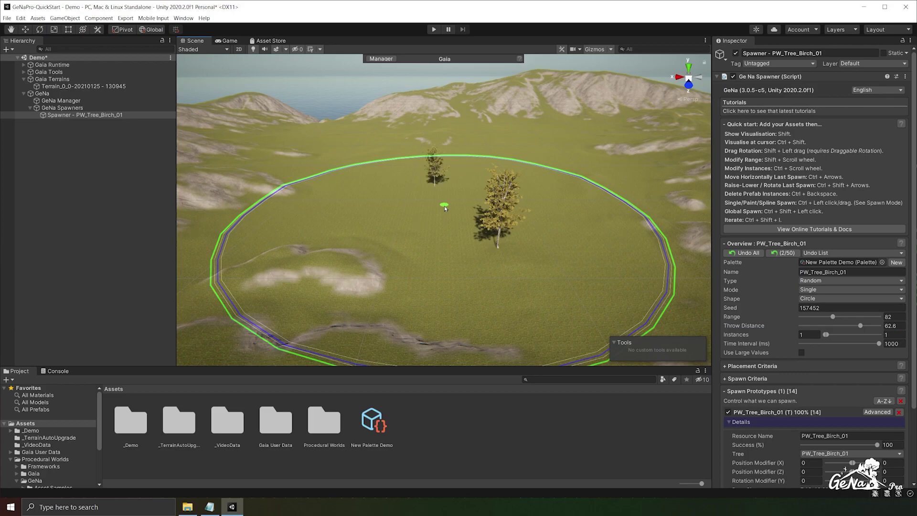
ctrl+click(444, 209)
ctrl+click(444, 208)
ctrl+click(444, 209)
ctrl+click(444, 208)
ctrl+click(444, 208)
ctrl+click(444, 208)
ctrl+click(444, 208)
ctrl+click(444, 208)
ctrl+click(444, 208)
ctrl+click(444, 208)
ctrl+click(444, 208)
ctrl+click(445, 209)
ctrl+click(444, 208)
ctrl+click(444, 208)
ctrl+click(444, 209)
ctrl+click(445, 208)
ctrl+click(444, 208)
ctrl+click(444, 208)
ctrl+click(445, 208)
click(747, 253)
click(481, 270)
Spawn batches of 10 to 20 birch trees at various points on the plain and undo all of them.
key(shift)
key(shift)
ctrl+click(450, 205)
ctrl+click(445, 202)
ctrl+click(349, 206)
ctrl+click(277, 229)
ctrl+click(477, 297)
ctrl+click(552, 196)
alt+drag(580, 193, 440, 223)
ctrl+click(437, 193)
ctrl+click(519, 180)
ctrl+click(535, 221)
ctrl+click(455, 255)
click(749, 253)
key(Return)
Reduce the spawner's range to 35 and throw distance to 25, and spawn birch clusters at four points on the plain.
key(ctrl+shift)
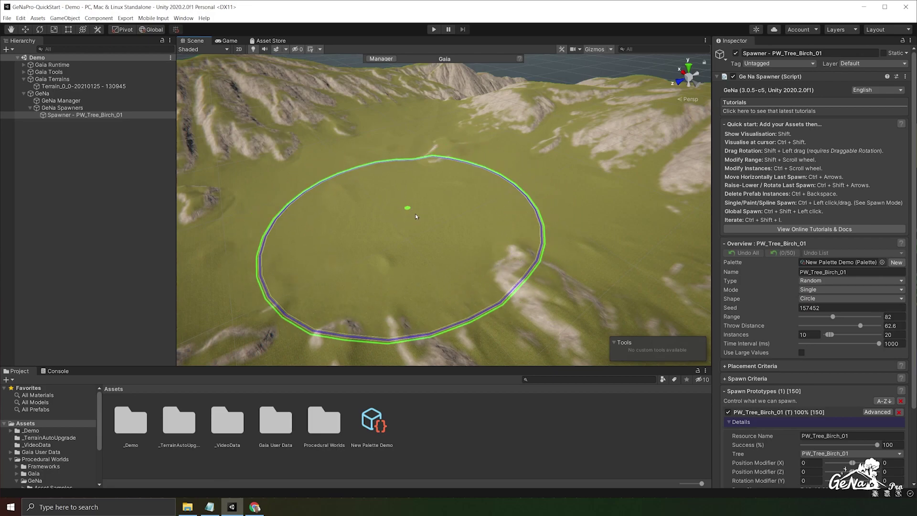
drag(829, 344, 803, 345)
ctrl+click(444, 214)
ctrl+click(351, 202)
ctrl+click(281, 251)
ctrl+click(429, 225)
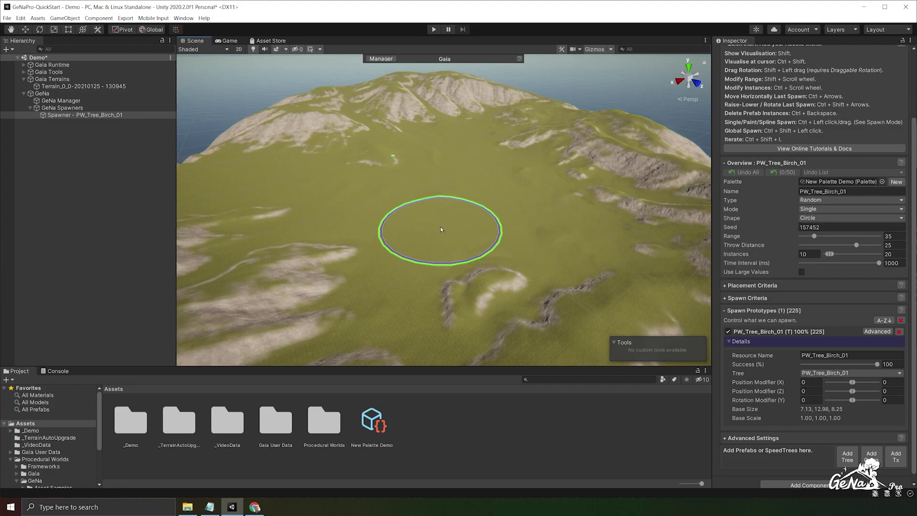
key(ctrl+shift)
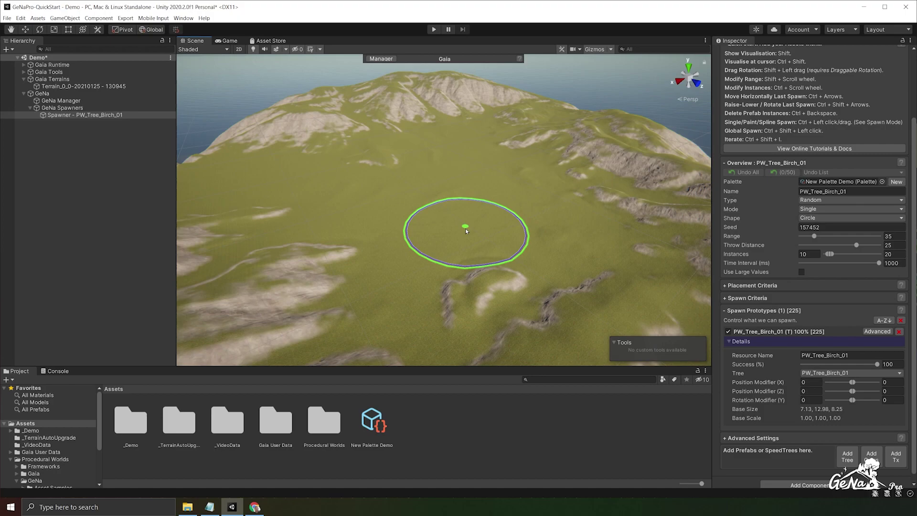
Spawn birch trees in Single mode with the smaller range and undo those spawns.
mouse_move(465, 228)
ctrl+mouse_down()
mouse_move(399, 229)
mouse_move(345, 179)
mouse_move(449, 162)
mouse_move(515, 174)
mouse_move(580, 248)
mouse_move(362, 276)
mouse_move(393, 195)
ctrl+mouse_up()
click(783, 172)
click(783, 172)
click(783, 173)
click(783, 173)
click(783, 173)
click(783, 173)
click(783, 172)
click(783, 173)
click(783, 172)
Switch the spawn mode to Paint and test it with one stroke of birch trees, undoing the stroke.
click(829, 210)
click(831, 228)
mouse_move(334, 245)
ctrl+mouse_down()
mouse_move(328, 221)
mouse_move(378, 153)
mouse_move(510, 168)
mouse_move(569, 246)
mouse_move(424, 277)
mouse_move(389, 195)
ctrl+mouse_up()
click(783, 172)
Set the flow rate to 23.6 and paint another test stroke of birch trees, undoing the stroke.
drag(801, 218, 807, 219)
mouse_move(389, 225)
ctrl+mouse_down()
mouse_move(491, 250)
mouse_move(477, 139)
mouse_move(325, 163)
mouse_move(235, 221)
mouse_move(373, 261)
mouse_move(554, 248)
mouse_move(566, 305)
mouse_move(327, 296)
mouse_move(399, 174)
mouse_move(477, 186)
ctrl+mouse_up()
click(786, 173)
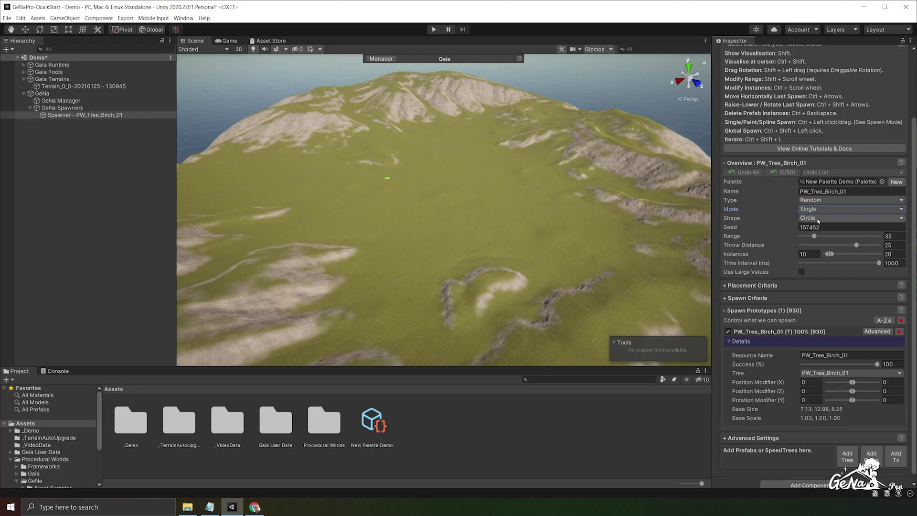
Set the spawn shape to Square and expand the placement criteria.
click(818, 220)
click(829, 237)
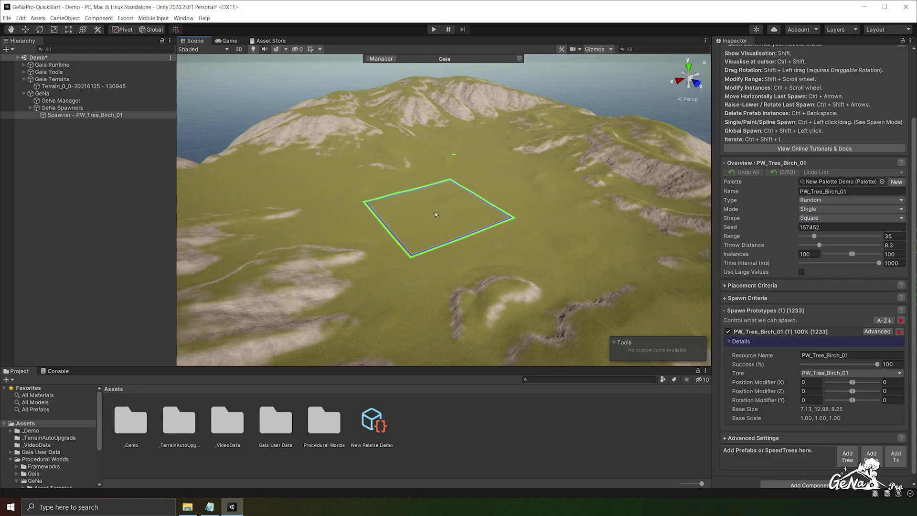
click(760, 287)
click(802, 313)
mouse_move(765, 358)
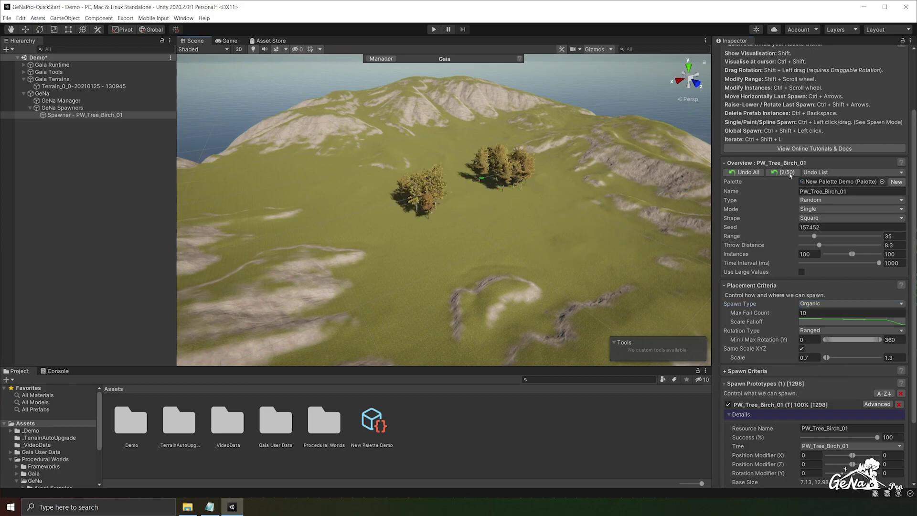
Test the Organic spawn type by spawning square birch clusters at three points, and undo the spawns.
click(788, 173)
key(ctrl+shift)
ctrl+click(430, 237)
ctrl+click(521, 184)
ctrl+click(561, 229)
click(783, 172)
click(784, 172)
click(783, 172)
Change the spawn type to Every and spawn a block of birch trees on the plain.
click(826, 302)
click(839, 323)
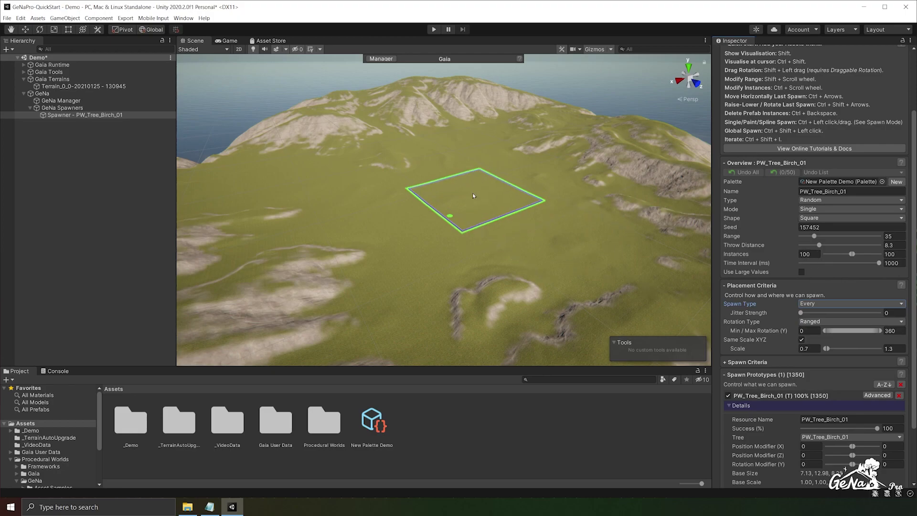
ctrl+click(459, 209)
alt+drag(475, 233, 383, 313)
Raise the jitter strength and spawn blocks of birch trees at six points around the plain.
drag(800, 312, 887, 316)
ctrl+click(529, 156)
ctrl+click(390, 142)
ctrl+click(288, 205)
ctrl+click(571, 263)
ctrl+click(411, 301)
ctrl+click(257, 254)
Set the jitter strength to 0.11 and spawn birch blocks at four more points.
drag(846, 315, 809, 313)
ctrl+click(621, 156)
ctrl+click(447, 148)
ctrl+click(473, 98)
ctrl+click(485, 256)
Undo the jittered birch spawns and set the spawn type back to Organic.
click(789, 172)
click(789, 173)
click(789, 173)
click(788, 173)
click(788, 173)
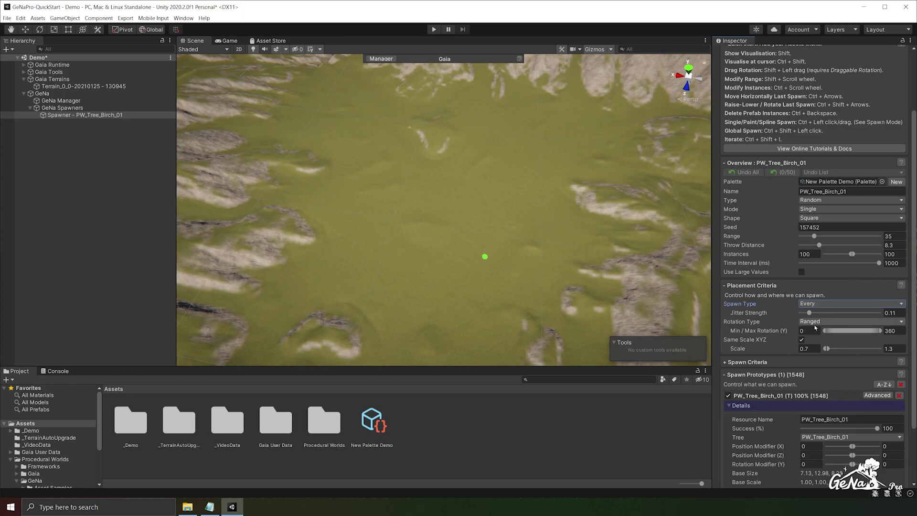
click(828, 305)
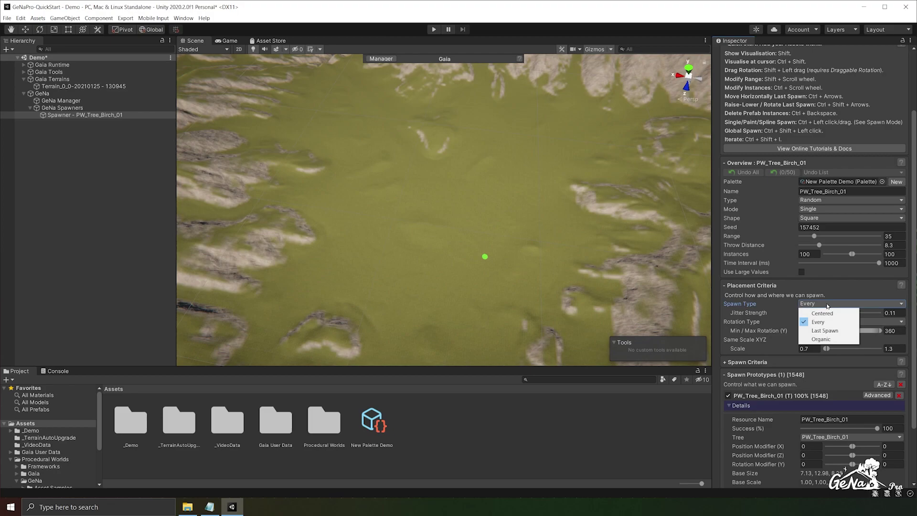
click(827, 338)
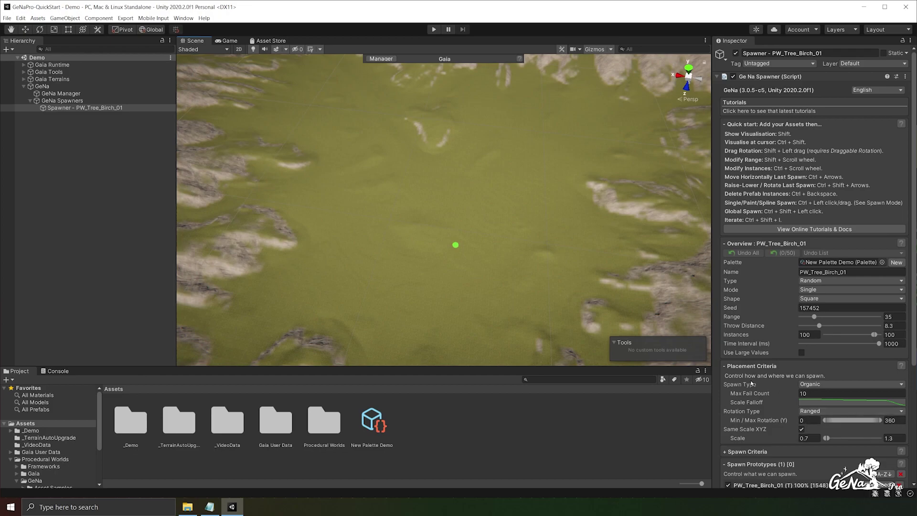
Change the spawner's rotation type and adjust the rotation setting twice, spawning at several points to compare.
key(shift)
click(845, 412)
click(844, 430)
drag(804, 423, 832, 421)
ctrl+click(447, 197)
ctrl+click(354, 219)
ctrl+click(496, 179)
ctrl+click(552, 162)
drag(848, 421, 854, 421)
ctrl+click(487, 260)
ctrl+click(372, 262)
Rotate the spawn direction directly in the scene and spawn at three more points, undoing the spawns.
key(shift)
shift+drag(451, 241, 468, 270)
ctrl+click(569, 247)
ctrl+click(456, 303)
ctrl+click(439, 220)
click(795, 253)
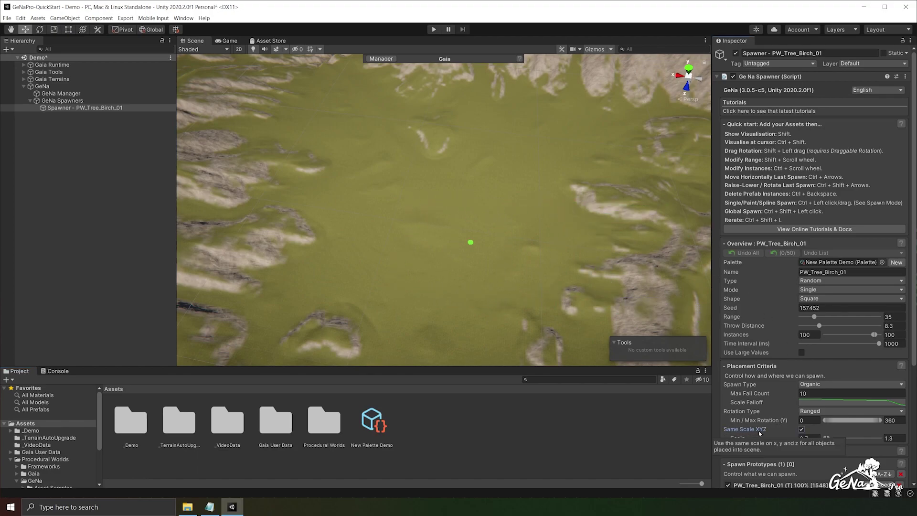
Spawn birch clusters at eight points around the plain with a uniform scale of 1, and undo the last one.
ctrl+click(460, 229)
ctrl+click(403, 192)
ctrl+click(430, 154)
ctrl+click(514, 155)
ctrl+click(572, 198)
ctrl+click(578, 271)
ctrl+click(360, 289)
ctrl+click(386, 180)
click(782, 253)
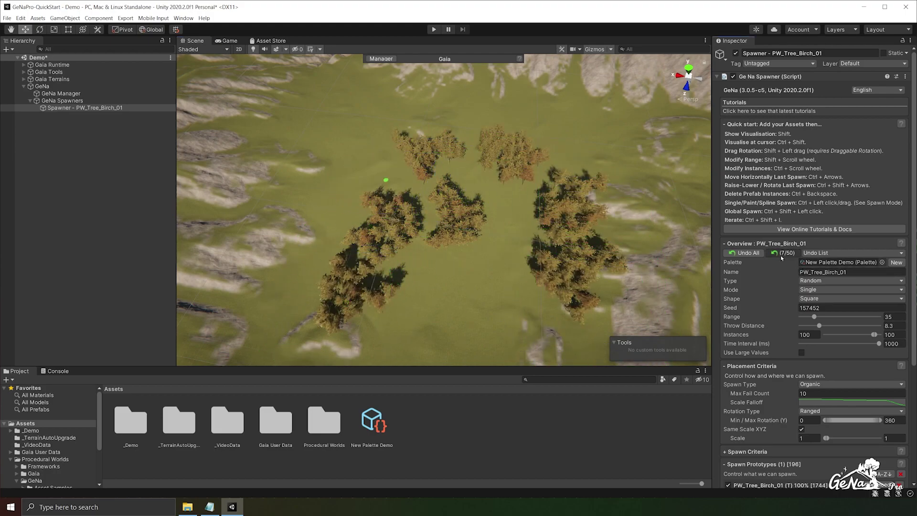
Undo the last birch clusters spawned with the uniform scale.
click(782, 254)
click(782, 253)
click(782, 253)
click(782, 253)
click(782, 253)
click(781, 253)
click(782, 254)
Spawn birch clusters at eight points around the plain to compare tree sizes.
ctrl+click(446, 225)
ctrl+click(368, 191)
ctrl+click(428, 158)
ctrl+click(503, 159)
ctrl+click(606, 153)
ctrl+click(638, 223)
ctrl+click(608, 289)
ctrl+click(367, 263)
alt+drag(439, 250, 534, 238)
Undo the birch clusters just spawned around the plain.
click(797, 254)
click(797, 254)
click(797, 254)
click(797, 253)
click(797, 254)
click(797, 253)
click(797, 253)
click(797, 254)
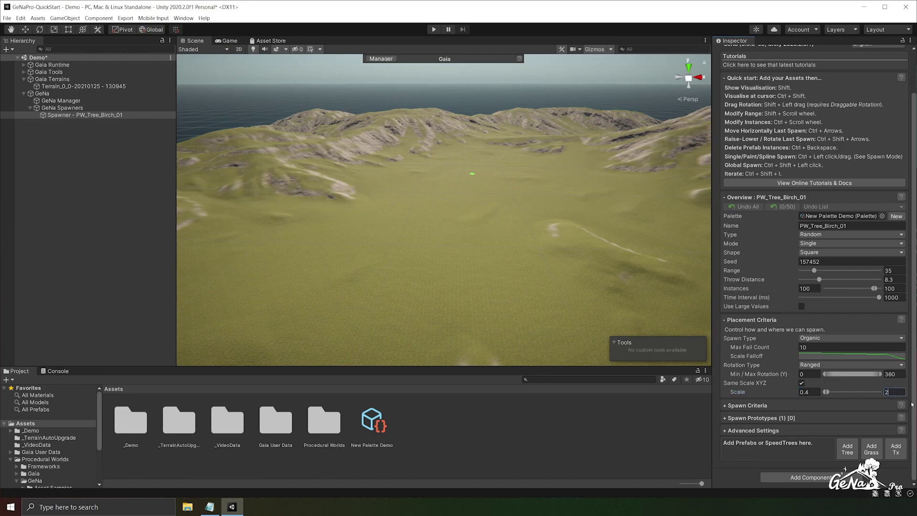
Spawn birch clusters at ten points spread around the plain.
ctrl+click(464, 226)
ctrl+click(353, 224)
ctrl+click(329, 181)
ctrl+click(525, 162)
ctrl+click(620, 225)
ctrl+click(547, 258)
ctrl+click(456, 280)
ctrl+click(301, 224)
ctrl+click(335, 143)
ctrl+click(461, 153)
alt+drag(564, 227, 355, 237)
Set the maximum scale to 3 and spawn birch clusters at four points on the plain.
text(3)
scroll(475, 262, down, 3)
ctrl+click(469, 237)
ctrl+click(382, 284)
ctrl+click(603, 264)
ctrl+click(635, 229)
alt+drag(597, 243, 376, 258)
Increase the throw distance to 33.4 and undo the last birch spawns.
drag(870, 283, 876, 281)
click(788, 207)
click(789, 206)
click(788, 207)
click(789, 207)
click(789, 207)
click(789, 207)
click(789, 207)
click(789, 208)
click(789, 207)
click(790, 207)
click(789, 207)
click(790, 207)
click(790, 207)
Spawn birches with the wider throw distance at several points across the plain.
middle_drag(341, 262, 425, 255)
ctrl+click(409, 211)
ctrl+click(238, 206)
mouse_move(238, 206)
alt+mouse_down()
mouse_move(466, 247)
mouse_move(383, 206)
alt+mouse_up()
ctrl+click(383, 206)
ctrl+click(368, 182)
ctrl+click(624, 249)
Turn off Same Scale XYZ and spawn birches with separate axis scales at three points.
click(802, 383)
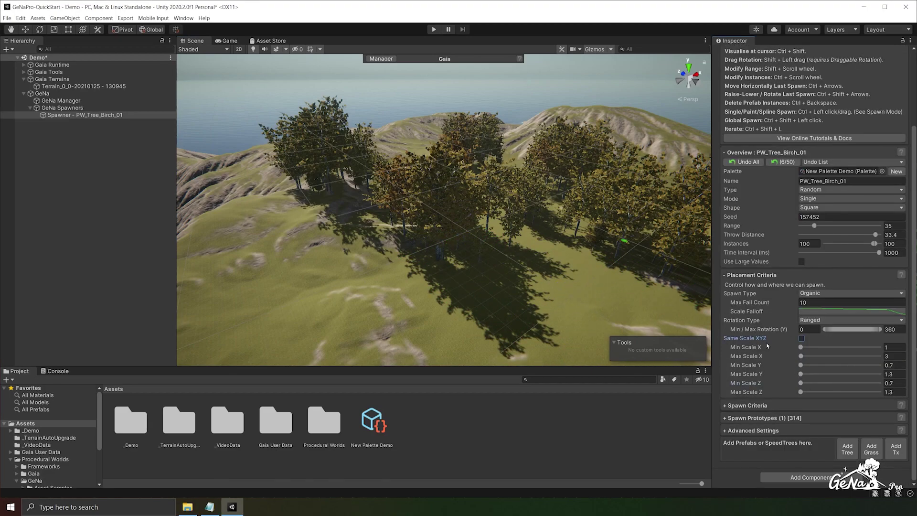
ctrl+click(473, 279)
ctrl+click(284, 243)
ctrl+click(592, 283)
key(s)
right_drag(594, 283, 569, 257)
Undo the birch spawns and expand the Spawn Criteria, visualising the spawn area on the hillside.
click(787, 162)
click(747, 405)
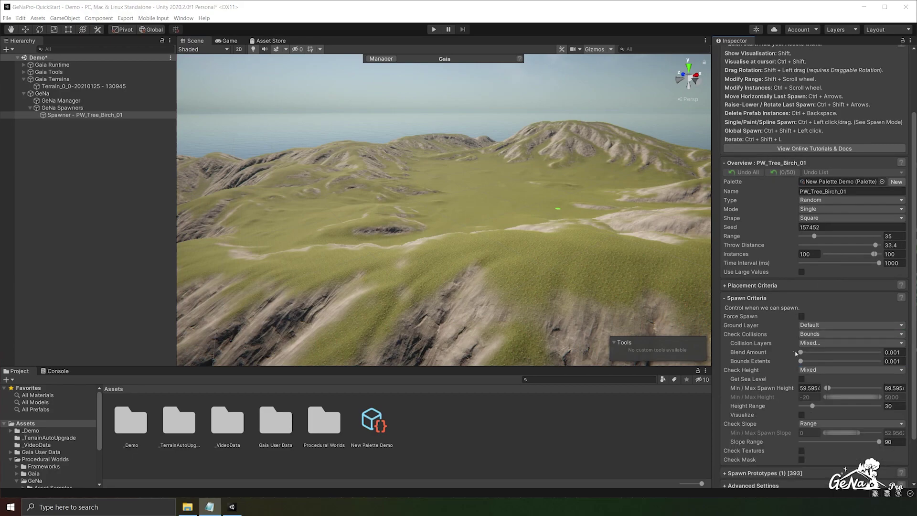
mouse_move(777, 370)
alt+drag(530, 282, 423, 249)
right_drag(423, 249, 471, 221)
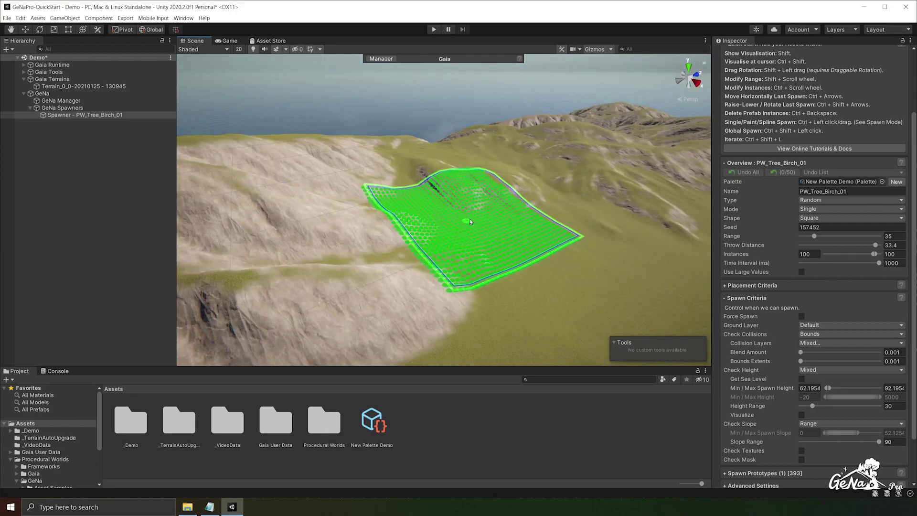
Lower the slope range, try a different slope check with adjusted limits, and set Check Slope to None.
drag(868, 444, 809, 449)
click(825, 427)
click(833, 453)
mouse_move(831, 433)
mouse_down()
mouse_move(845, 433)
mouse_move(836, 437)
mouse_up()
click(831, 423)
click(827, 433)
Try another height check mode and set Check Height to None.
click(822, 368)
click(829, 394)
scroll(831, 391, up, 2)
click(831, 412)
click(832, 423)
Enlarge the spawn range to 77 while visualising the valid spawn area on the hillside.
ctrl+click(557, 250)
scroll(525, 258, down, 3)
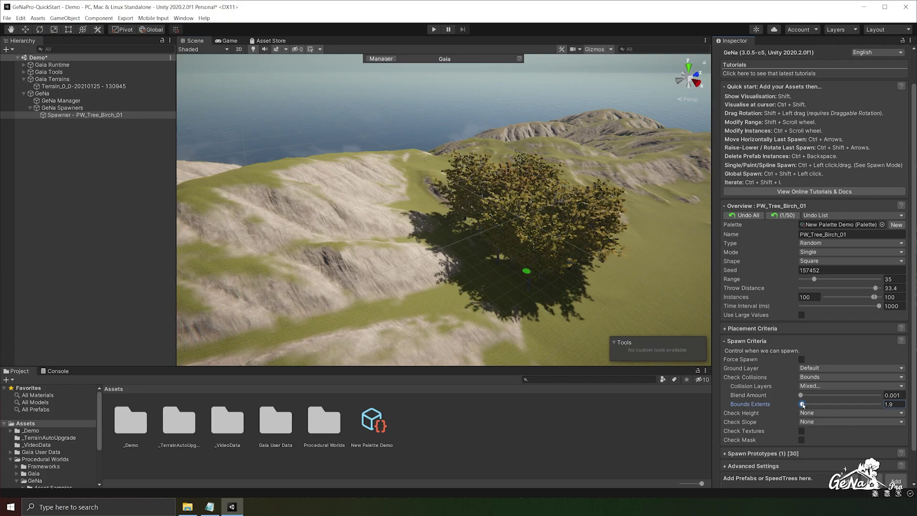
key(ctrl+shift)
key(ctrl+shift)
shift+scroll(488, 283, up, 6)
shift+scroll(488, 283, up, 2)
Enable Check Textures and adjust its texture settings while visualising the allowed spawn area.
click(801, 397)
key(ctrl+shift)
mouse_move(854, 413)
mouse_down()
mouse_move(864, 416)
mouse_move(856, 414)
mouse_up()
drag(800, 422, 849, 423)
key(ctrl+shift)
Spawn birches at four points on the hillside with the texture check on, and undo the spawns.
ctrl+click(360, 236)
ctrl+click(334, 239)
ctrl+click(308, 238)
ctrl+click(275, 246)
click(779, 180)
click(780, 180)
click(779, 180)
click(780, 179)
click(780, 180)
Turn off Check Textures and enable Check Mask with the Perlin type, visualising it on the hillside.
click(776, 396)
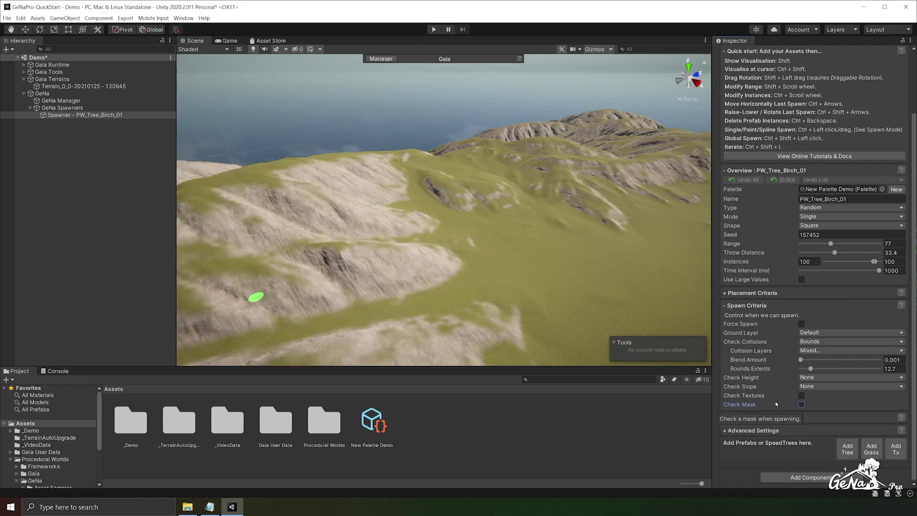
click(801, 404)
scroll(802, 406, down, 3)
ctrl+click(507, 250)
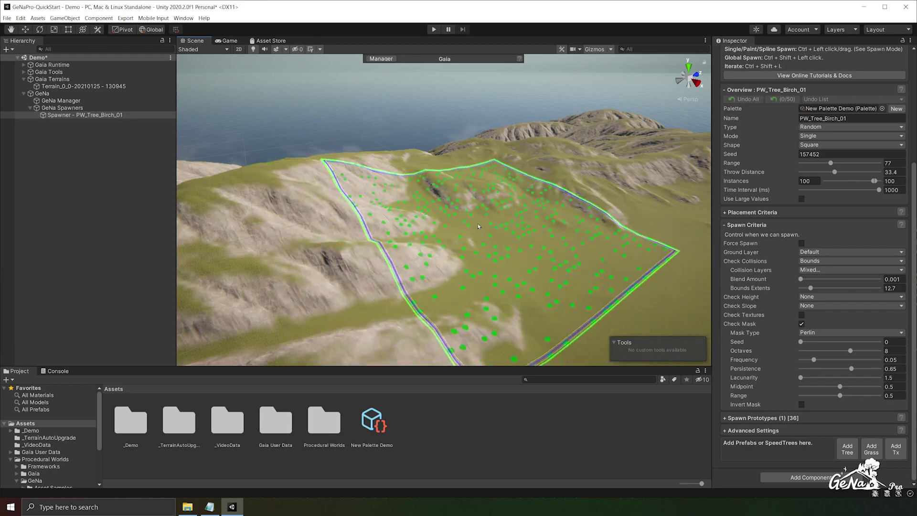
Adjust the Perlin mask's noise settings and spawn birches at seven points on the terrain.
drag(850, 352, 806, 362)
ctrl+click(593, 203)
ctrl+click(582, 224)
ctrl+click(478, 248)
ctrl+click(254, 219)
ctrl+click(306, 210)
ctrl+click(373, 191)
ctrl+click(462, 165)
Undo the birch spawns made with the Perlin mask.
click(777, 100)
click(777, 100)
click(777, 100)
click(777, 100)
click(776, 100)
click(777, 101)
Try two other mask noise types and increase the noise frequency.
click(811, 332)
click(842, 351)
click(841, 333)
click(841, 360)
mouse_move(815, 361)
mouse_down()
mouse_move(841, 360)
mouse_move(829, 359)
mouse_up()
Set the mask type to Image and assign a texture from the Procedural Worlds project folders as the image mask.
click(830, 336)
click(823, 368)
scroll(51, 440, down, 3)
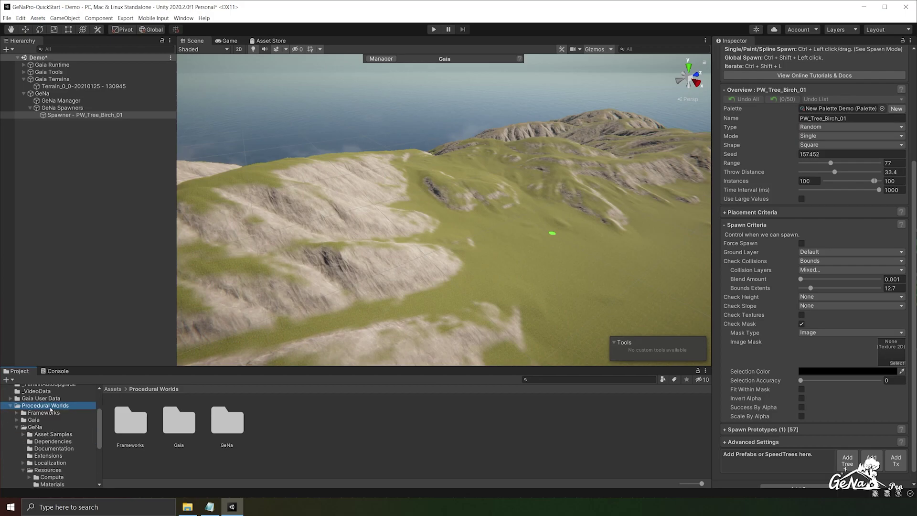
scroll(79, 413, down, 1)
click(37, 400)
scroll(53, 424, down, 1)
click(44, 417)
scroll(62, 429, down, 2)
click(53, 440)
click(62, 455)
drag(136, 427, 901, 351)
Sample the selection color from the mask image and raise the selection accuracy.
click(902, 371)
click(891, 348)
drag(800, 380, 866, 381)
Spawn birches with the image mask on the terrain and undo the spawns.
alt+drag(534, 247, 325, 253)
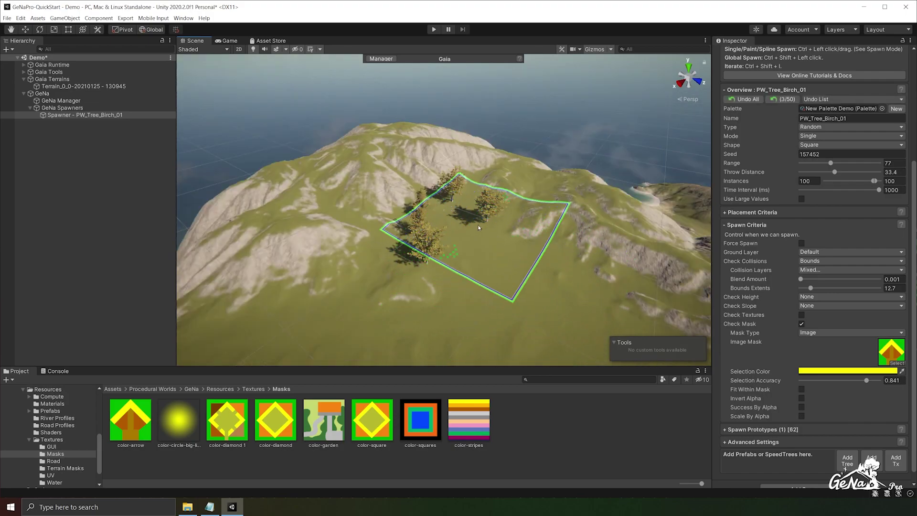
click(779, 99)
click(779, 99)
click(780, 99)
Turn off Check Mask and expand the Spawn Prototypes to reach the birch's position modifiers.
click(801, 324)
click(749, 418)
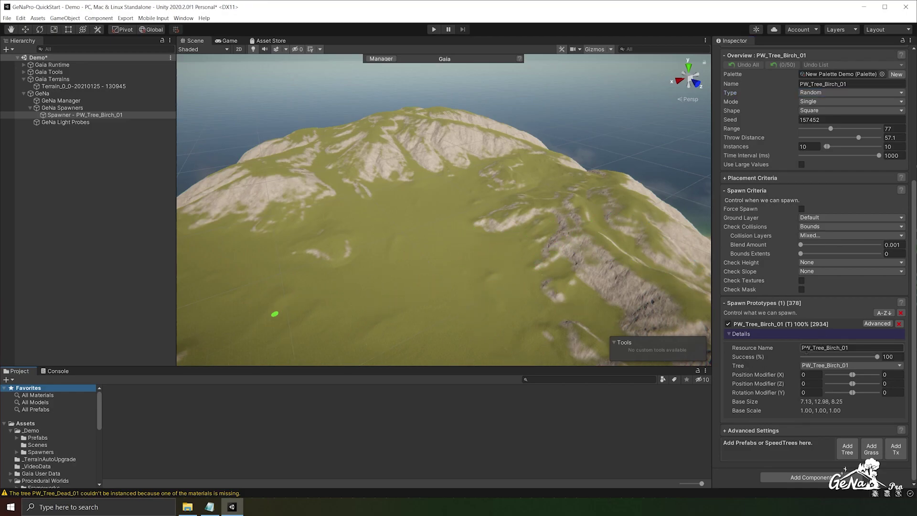
click(806, 374)
Add the fl_vil_GaiaForge01 prefab from the _Demo Prefabs folder as a second spawn prototype and expand its entry.
click(34, 438)
drag(231, 424, 751, 447)
click(734, 446)
scroll(764, 429, down, 2)
scroll(733, 256, up, 6)
Set the spawner type to Random and spawn the birch and forge mix on the plain.
click(801, 254)
click(814, 272)
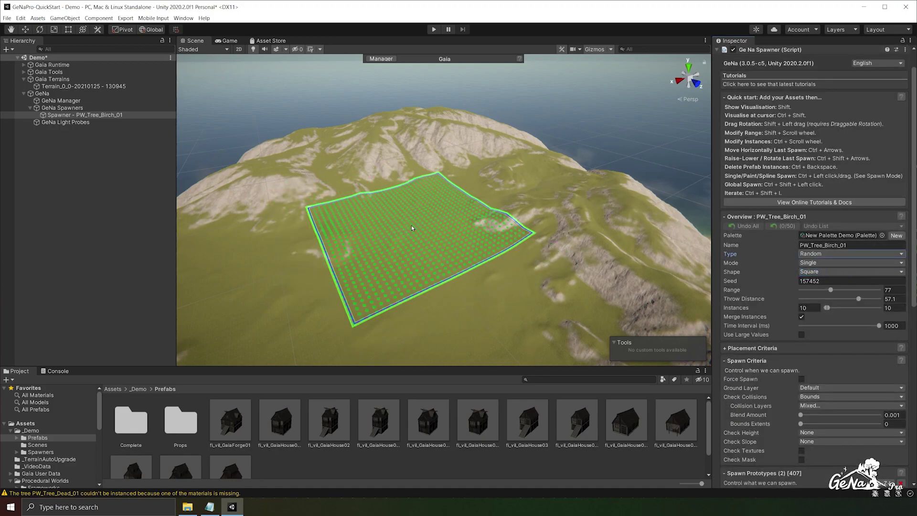
ctrl+click(410, 225)
scroll(775, 326, down, 10)
scroll(463, 260, up, 4)
alt+drag(463, 259, 667, 246)
scroll(837, 271, up, 8)
Expand the Placement Criteria, enable Same Scale XYZ, and undo the last mixed spawn.
click(751, 271)
scroll(759, 276, down, 3)
click(802, 254)
scroll(509, 245, down, 6)
click(790, 72)
Spawn the birch and forge mix at four points on the plain and undo the spawns.
ctrl+click(502, 208)
ctrl+click(607, 208)
ctrl+click(567, 286)
ctrl+click(388, 269)
click(780, 68)
click(779, 68)
click(780, 69)
click(780, 69)
Set the minimum and maximum uniform scale to 1 and visualise the spawn area on the plain.
click(811, 263)
key(Tab)
text(1)
shift+click(523, 237)
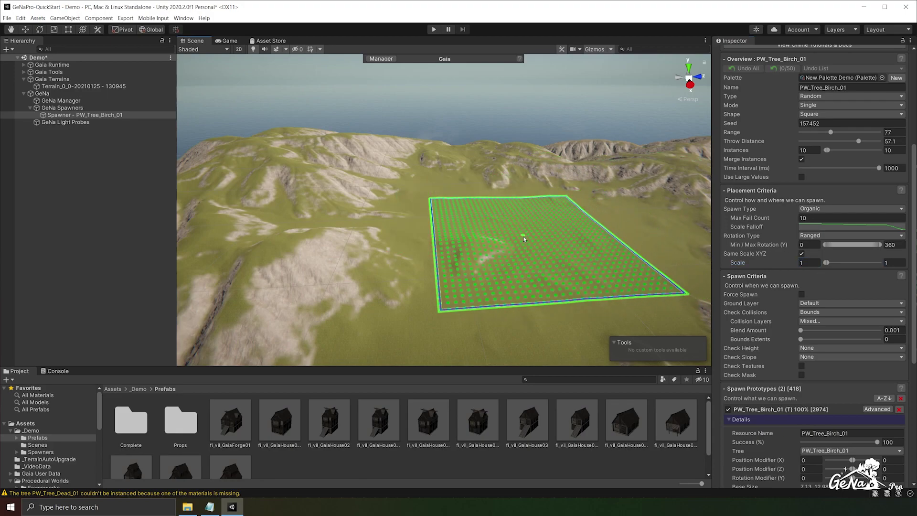
Spawn the birch and forge mix at a uniform scale of 1 at four points on the plain and undo the spawns.
ctrl+click(519, 234)
ctrl+click(418, 239)
ctrl+click(383, 314)
ctrl+click(600, 276)
middle_drag(435, 257, 344, 246)
alt+drag(457, 251, 355, 265)
key(d)
right_drag(355, 266, 328, 264)
key(w)
click(786, 71)
In the forge prototype's Spawn Criteria Overrides, enable the Check Collisions override and set it to None.
scroll(822, 293, down, 5)
mouse_move(772, 360)
click(877, 278)
scroll(797, 319, down, 3)
mouse_move(796, 319)
click(731, 232)
scroll(731, 246, up, 3)
click(737, 339)
click(827, 340)
click(833, 348)
scroll(771, 114, up, 3)
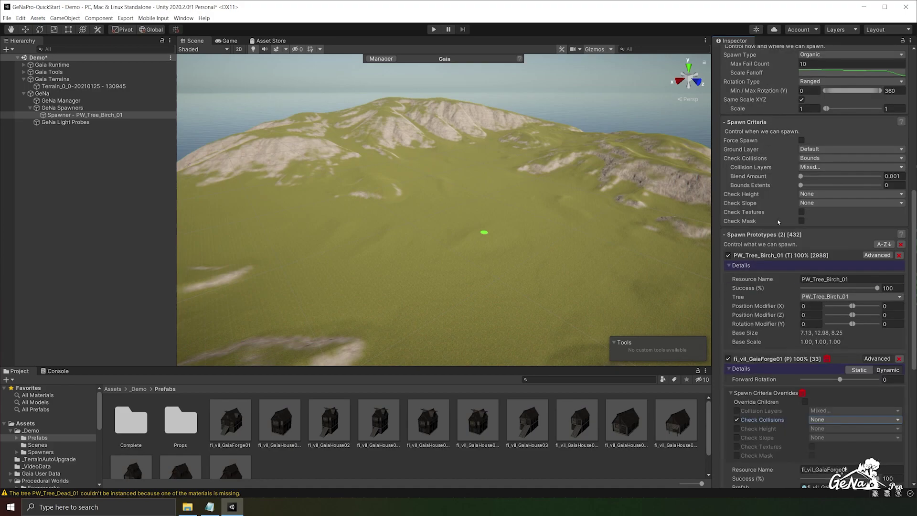
Test spawning the birch and forge mix on the plain with the forge's collision override active, and undo the spawns.
scroll(772, 216, down, 8)
mouse_move(456, 190)
ctrl+mouse_down()
mouse_move(393, 238)
mouse_move(488, 282)
mouse_move(553, 233)
mouse_move(542, 272)
ctrl+mouse_up()
alt+drag(497, 232, 630, 239)
scroll(755, 179, up, 10)
click(782, 76)
click(781, 76)
click(782, 76)
click(782, 76)
Disable the Check Collisions override of the forge prototype.
scroll(778, 188, down, 6)
scroll(781, 215, down, 3)
click(748, 339)
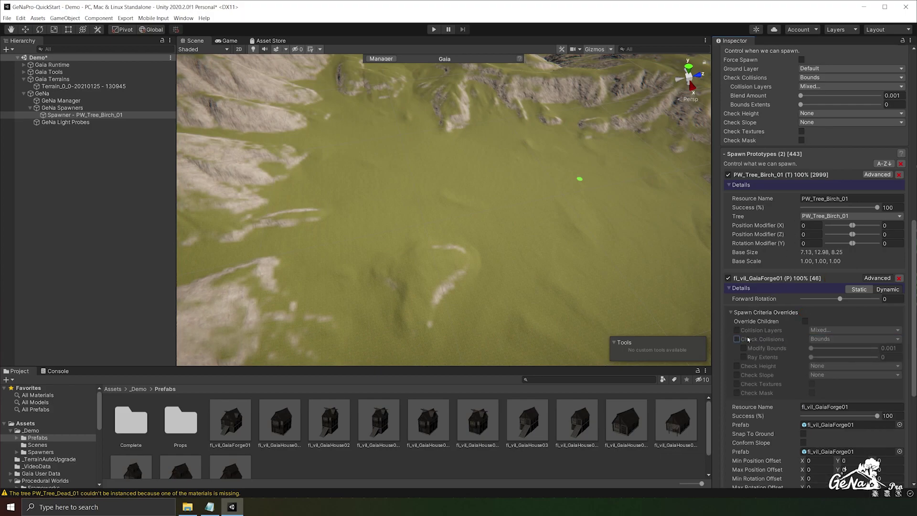
Spawn the birch and forge mix at three points on the plain without the collision override, and undo the spawns.
ctrl+click(462, 201)
ctrl+click(651, 195)
ctrl+click(561, 249)
alt+drag(568, 236, 511, 230)
scroll(795, 106, up, 10)
scroll(795, 107, up, 3)
click(781, 237)
click(781, 237)
click(782, 237)
Collapse the forge prototype's details, expand the spawner's Advanced Settings and show the description of Merge Instances.
scroll(744, 210, down, 15)
click(734, 160)
click(753, 430)
scroll(763, 430, down, 5)
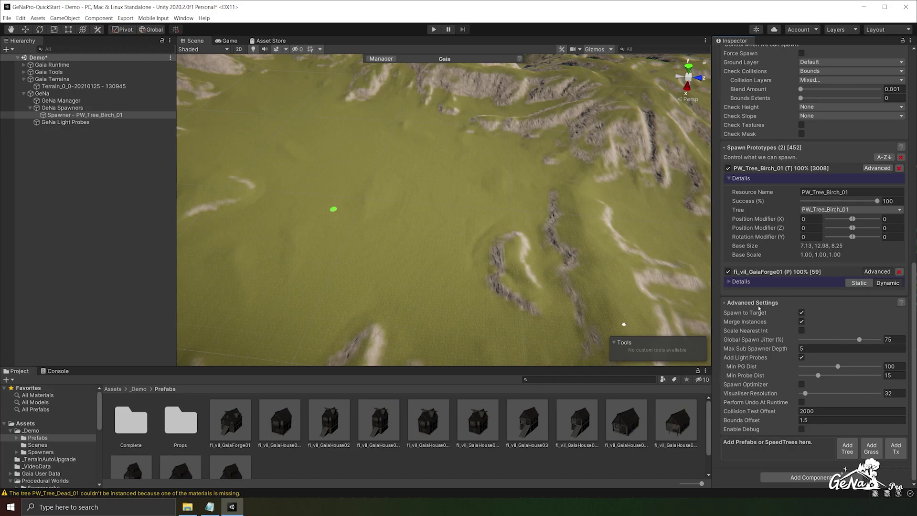
mouse_move(748, 329)
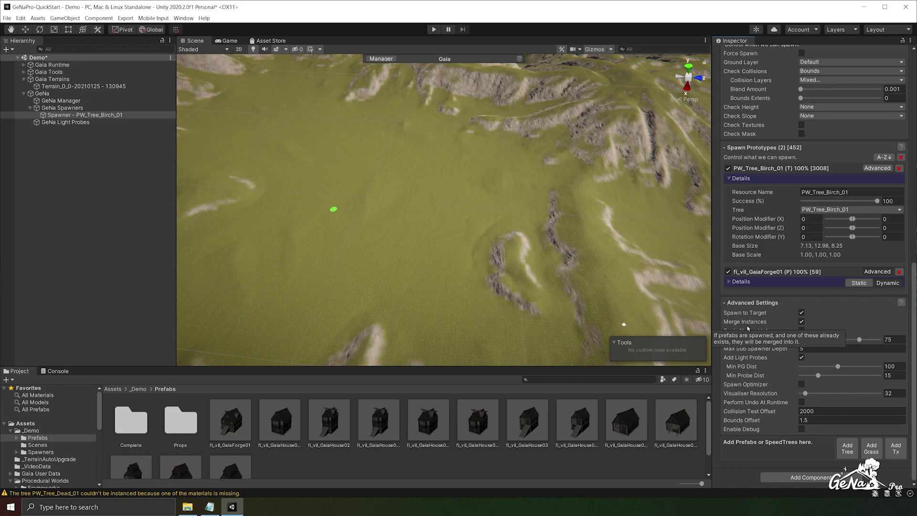